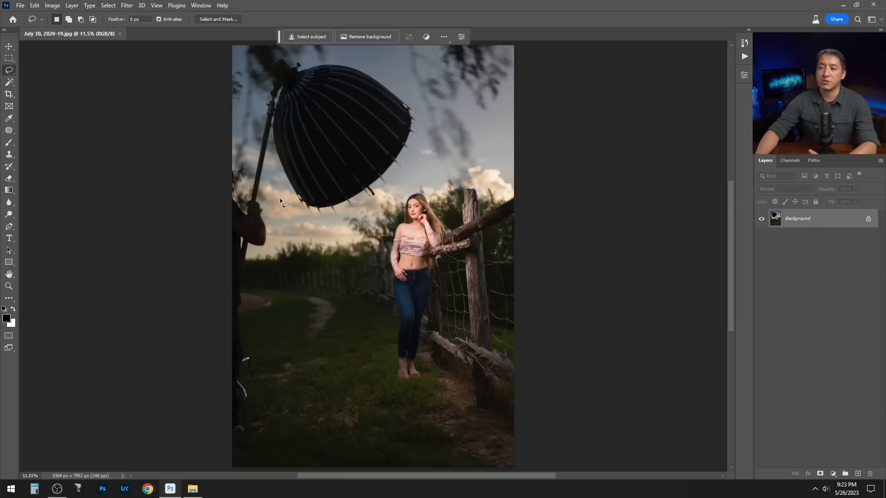
# - Lasso the left-side softbox and assistant, generate a prompt-less fill, and keep variation 1 of 3
pyautogui.moveTo(280, 198); pyautogui.dragTo(284, 210)
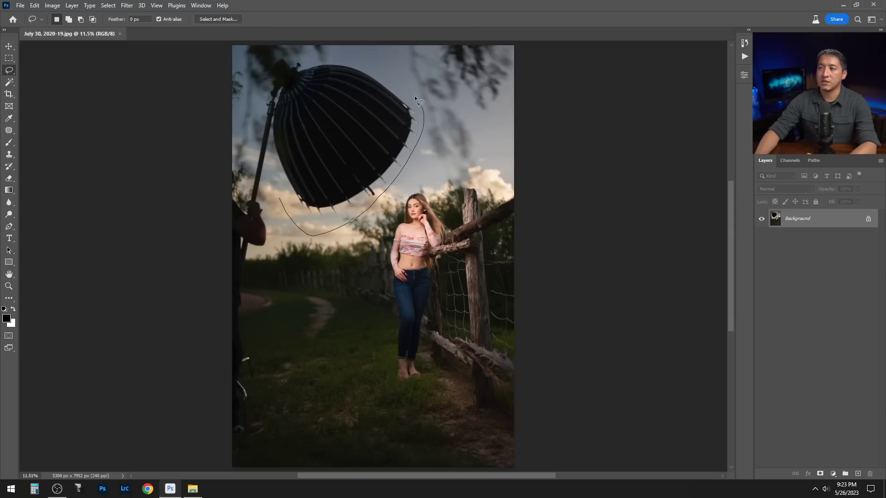
pyautogui.moveTo(335, 53)
pyautogui.mouseDown()
pyautogui.moveTo(310, 42)
pyautogui.moveTo(228, 460)
pyautogui.moveTo(268, 427)
pyautogui.moveTo(251, 295)
pyautogui.moveTo(276, 211)
pyautogui.mouseUp()
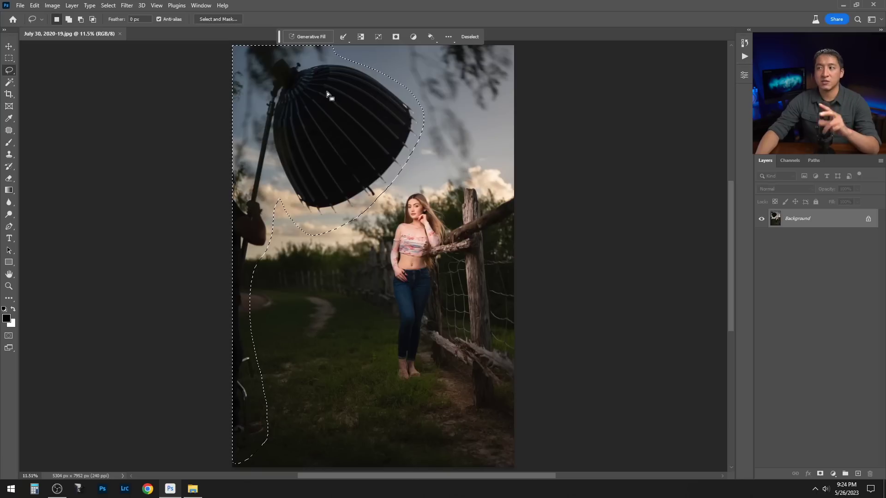
pyautogui.click(318, 37)
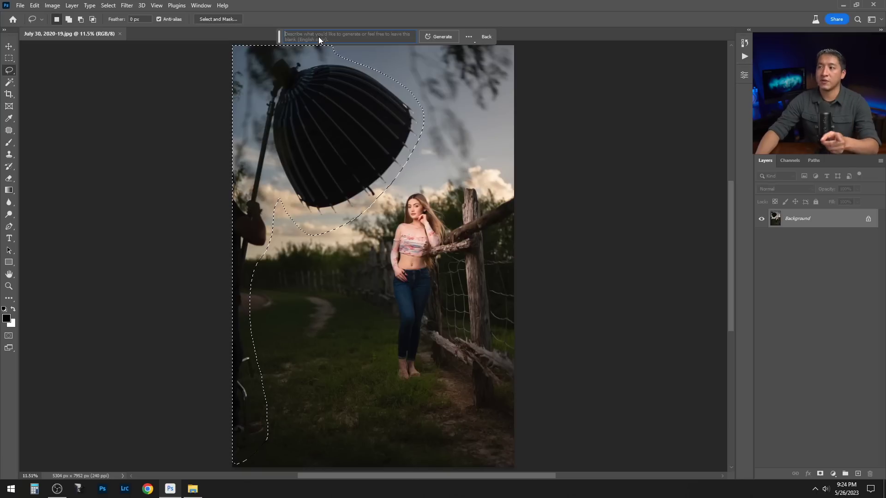
pyautogui.click(437, 37)
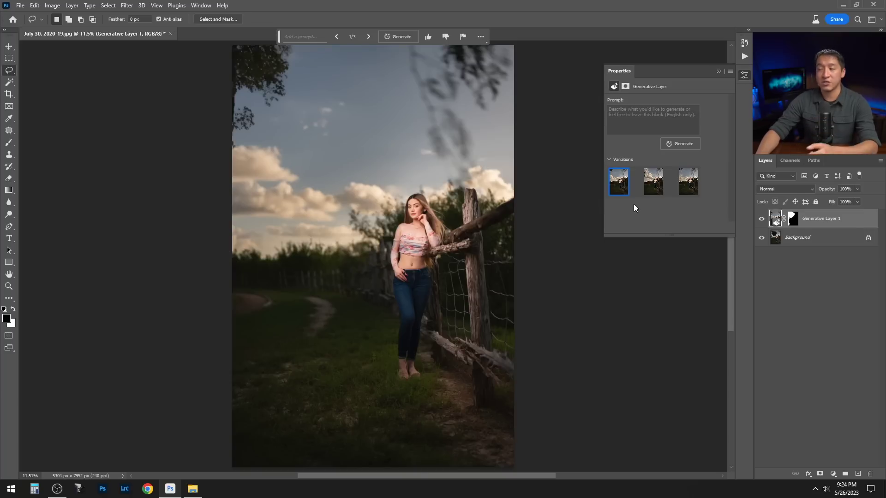
pyautogui.click(645, 191)
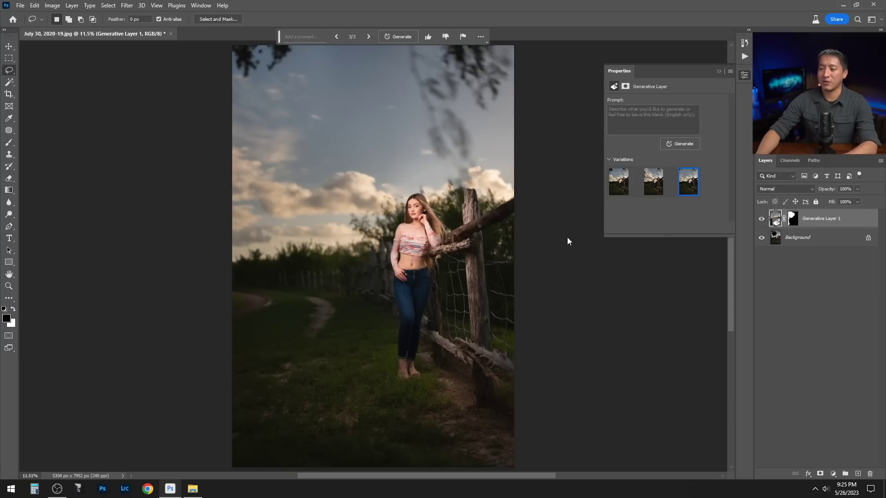
pyautogui.click(619, 189)
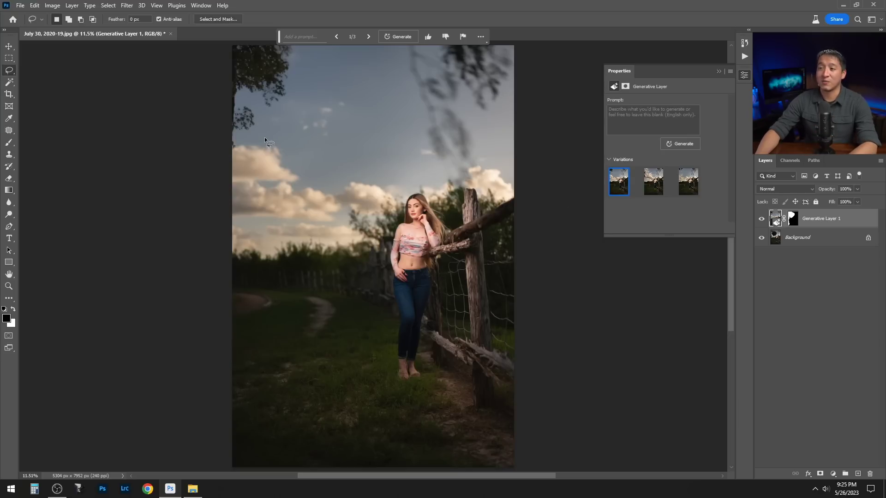
# - Lasso the top-left branches and generate a prompt-less fill that replaces them with open sky
pyautogui.moveTo(231, 150)
pyautogui.mouseDown()
pyautogui.moveTo(300, 78)
pyautogui.moveTo(303, 48)
pyautogui.moveTo(292, 33)
pyautogui.moveTo(230, 34)
pyautogui.moveTo(210, 55)
pyautogui.moveTo(204, 104)
pyautogui.moveTo(226, 153)
pyautogui.mouseUp()
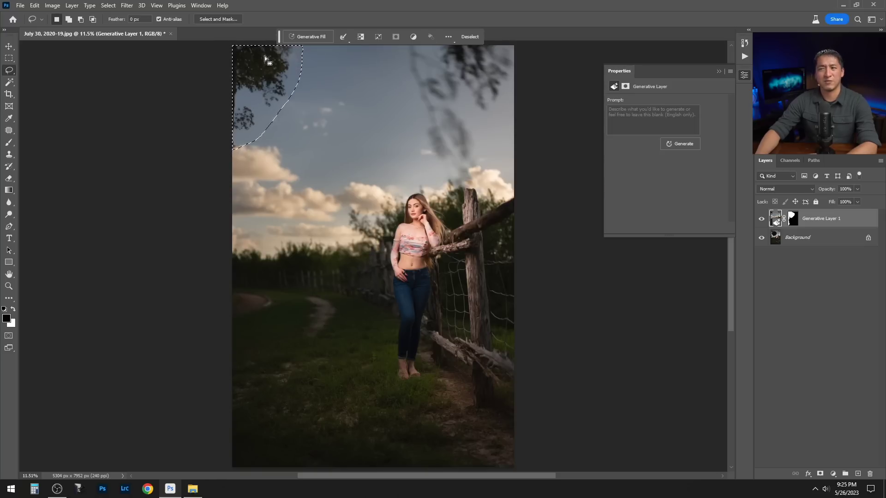
pyautogui.click(317, 37)
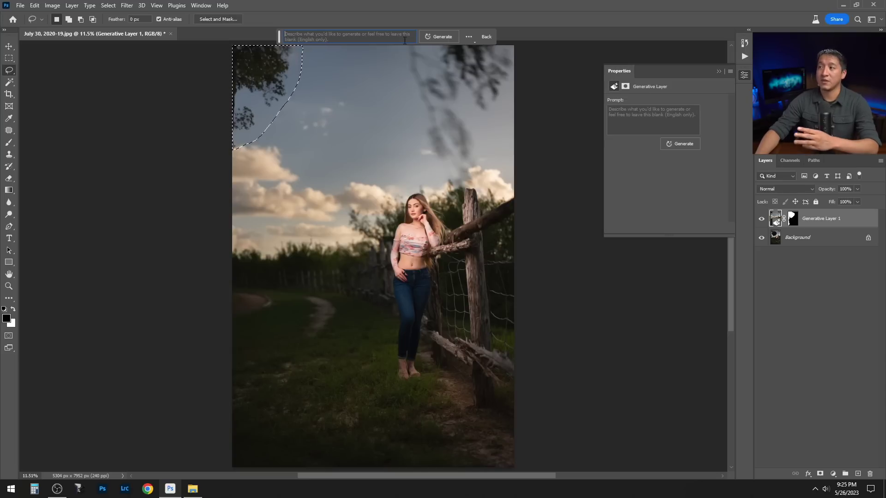
pyautogui.click(436, 37)
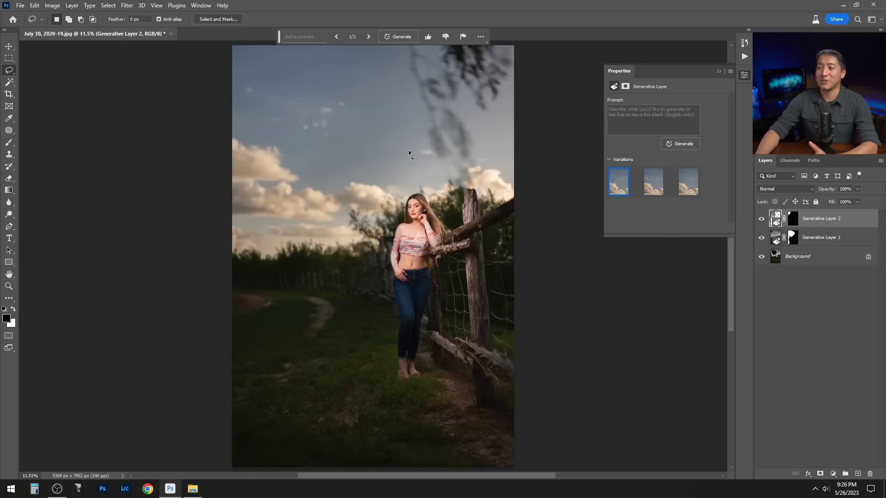
# - Replace the blurry top-right leaves with generated sky and clouds, choosing variation 3 of 3
pyautogui.moveTo(412, 142)
pyautogui.mouseDown()
pyautogui.moveTo(437, 185)
pyautogui.moveTo(468, 184)
pyautogui.moveTo(521, 48)
pyautogui.moveTo(491, 23)
pyautogui.moveTo(415, 36)
pyautogui.moveTo(403, 41)
pyautogui.moveTo(414, 88)
pyautogui.mouseUp()
pyautogui.click(308, 36)
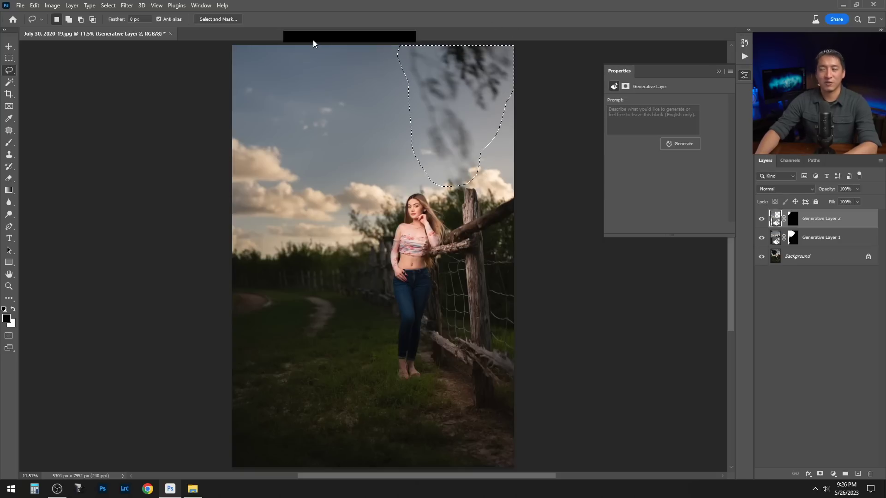
pyautogui.click(428, 39)
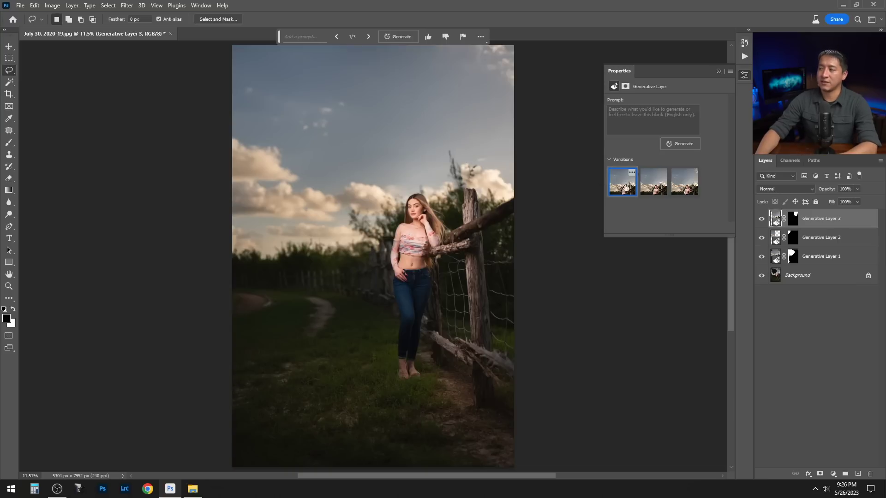
pyautogui.click(651, 186)
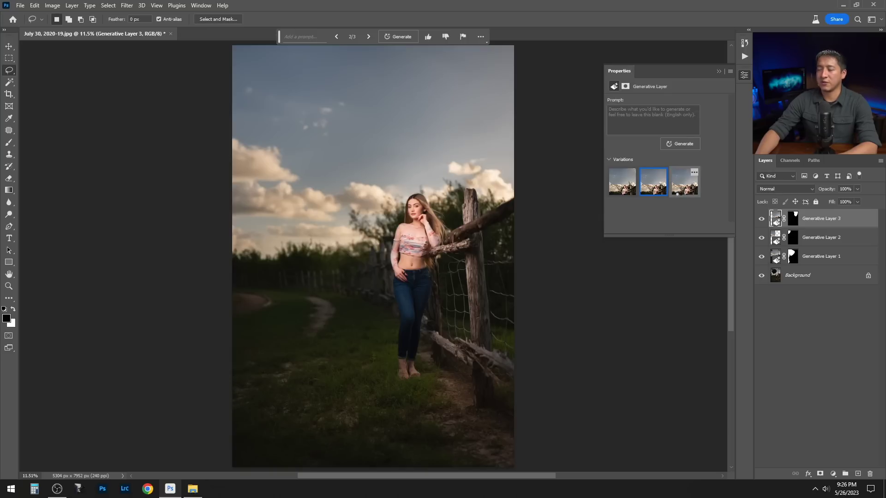
pyautogui.click(678, 207)
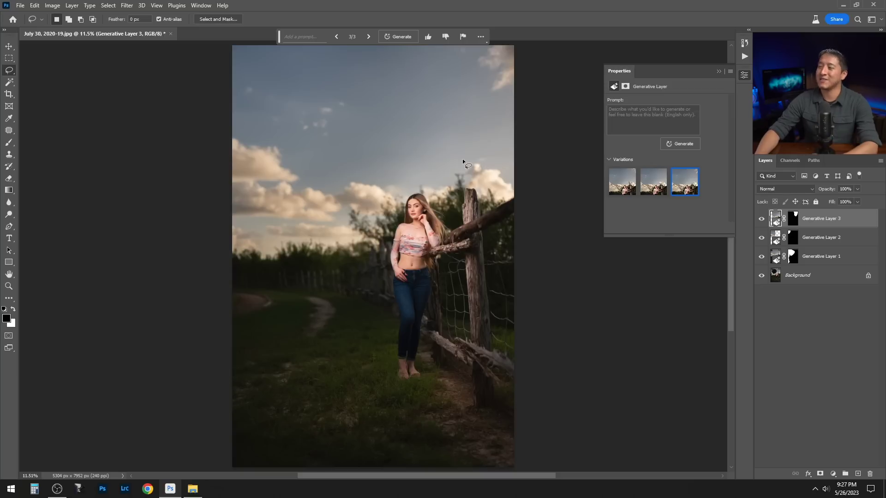
pyautogui.moveTo(471, 156)
pyautogui.mouseDown()
pyautogui.moveTo(444, 179)
pyautogui.moveTo(457, 187)
pyautogui.moveTo(502, 176)
pyautogui.moveTo(494, 154)
pyautogui.moveTo(461, 154)
pyautogui.mouseUp()
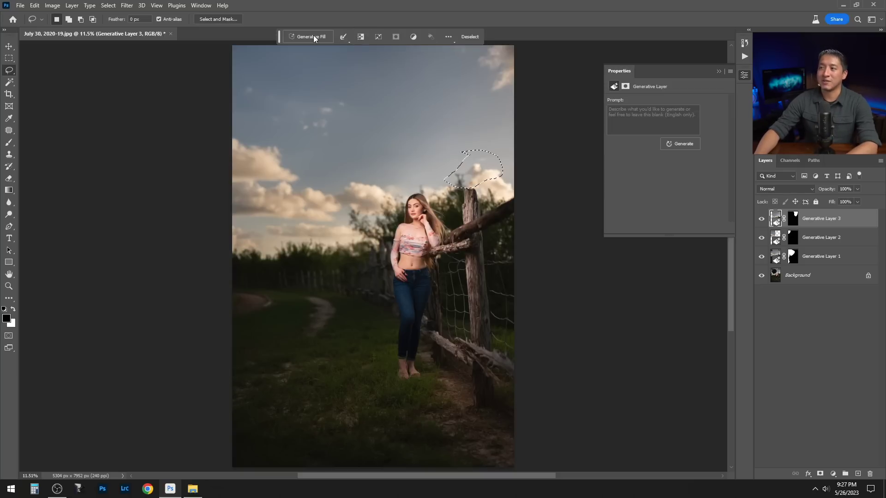
# - Regenerate the sky patch above the fence post with an empty prompt, then collapse Properties
pyautogui.click(313, 37)
pyautogui.click(447, 36)
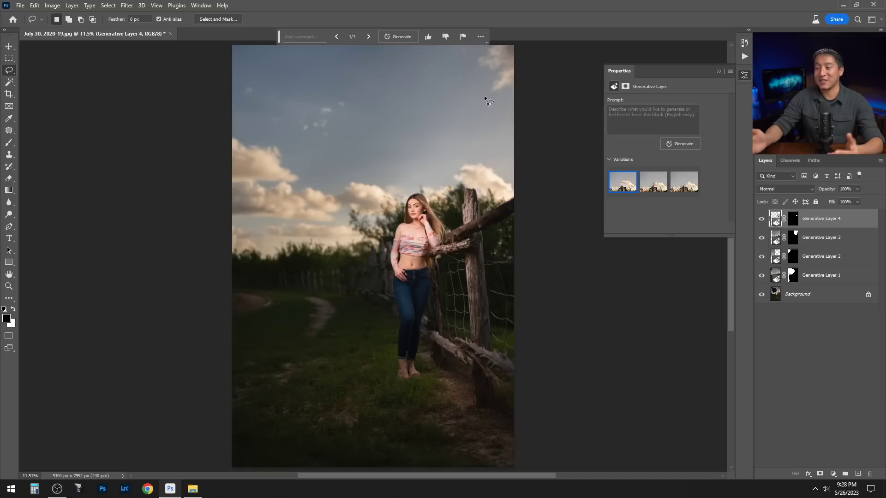
pyautogui.click(484, 96)
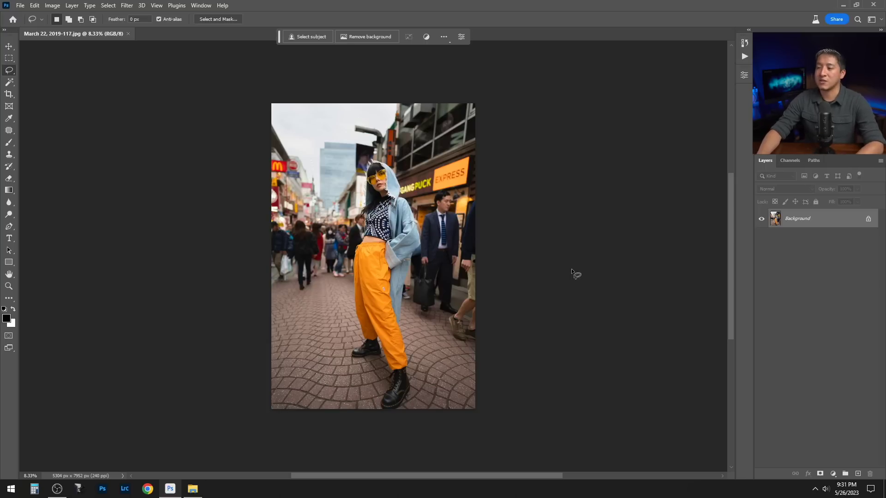
# - Use Select Subject, then Lasso-subtract the man in the suit so only the woman stays selected
pyautogui.click(308, 41)
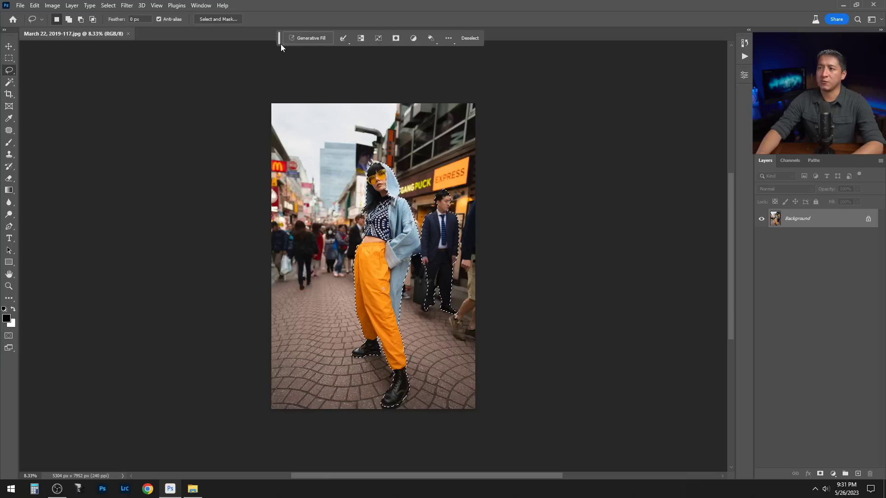
pyautogui.moveTo(280, 40); pyautogui.dragTo(277, 81)
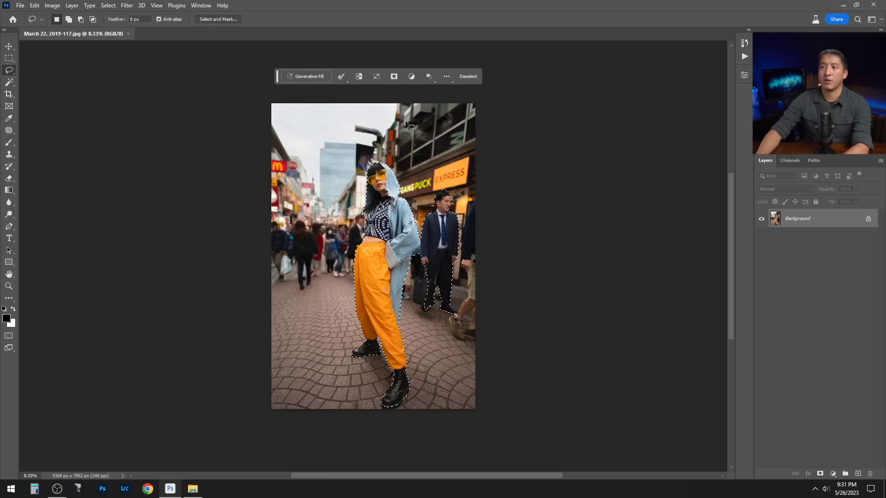
pyautogui.hotkey('ctrl', '+')
pyautogui.scroll(2, 322, 227)
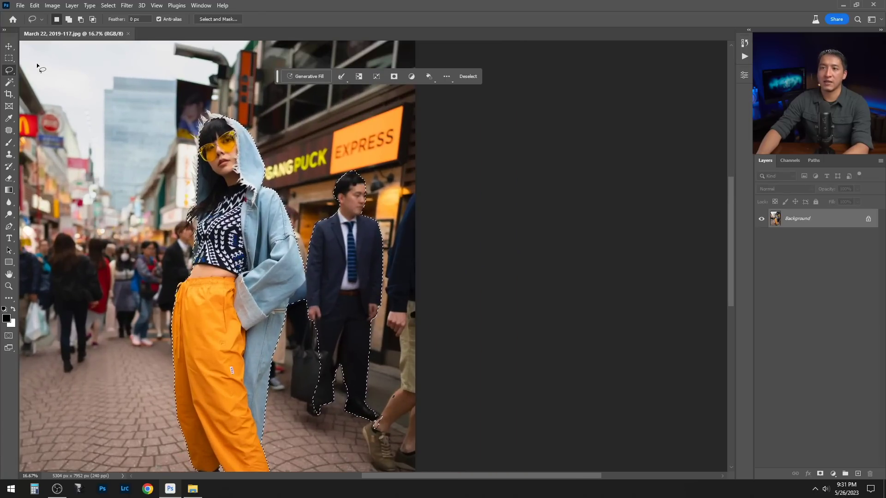
pyautogui.click(80, 19)
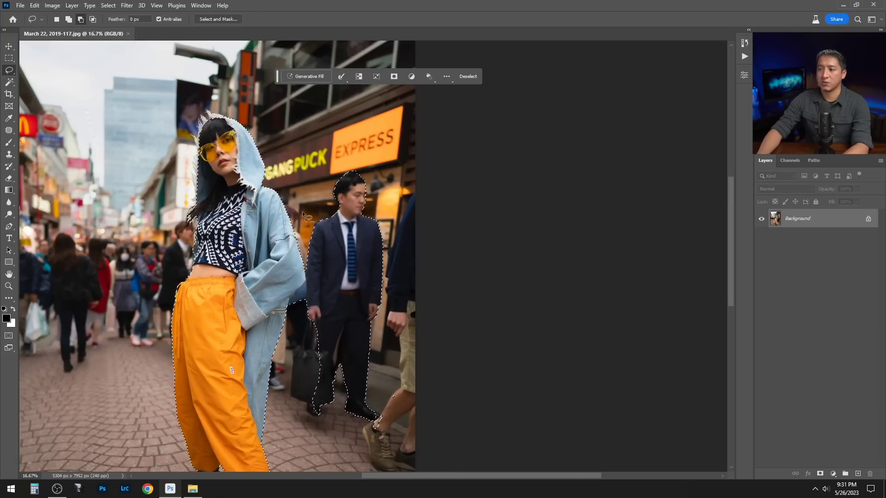
pyautogui.moveTo(305, 235)
pyautogui.mouseDown()
pyautogui.moveTo(304, 285)
pyautogui.moveTo(292, 299)
pyautogui.moveTo(319, 436)
pyautogui.moveTo(439, 358)
pyautogui.moveTo(368, 150)
pyautogui.moveTo(315, 193)
pyautogui.mouseUp()
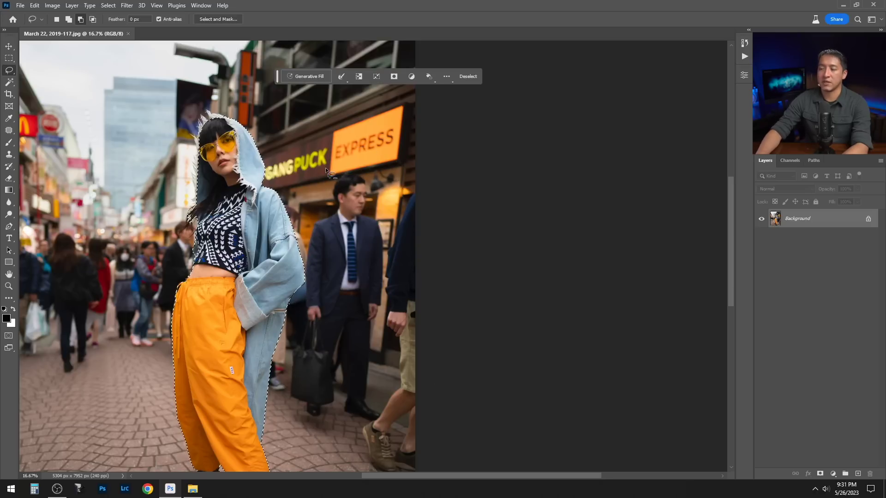
pyautogui.hotkey('ctrl', '0')
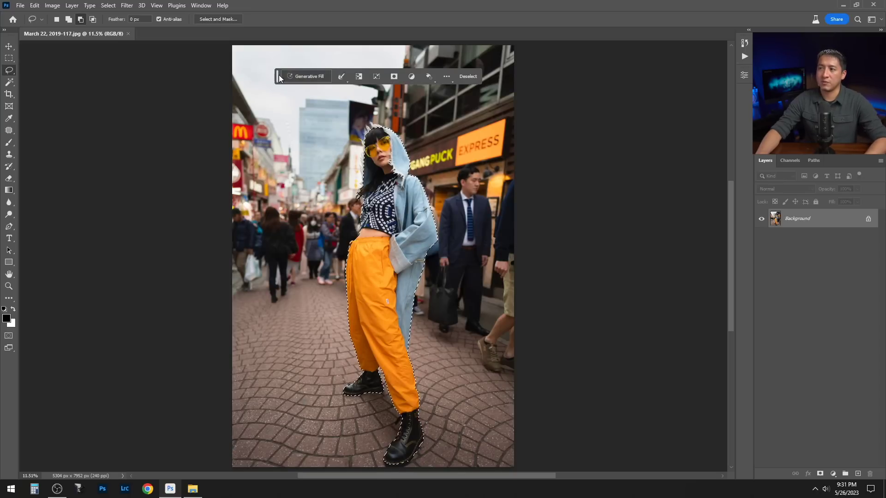
pyautogui.moveTo(276, 76); pyautogui.dragTo(271, 34)
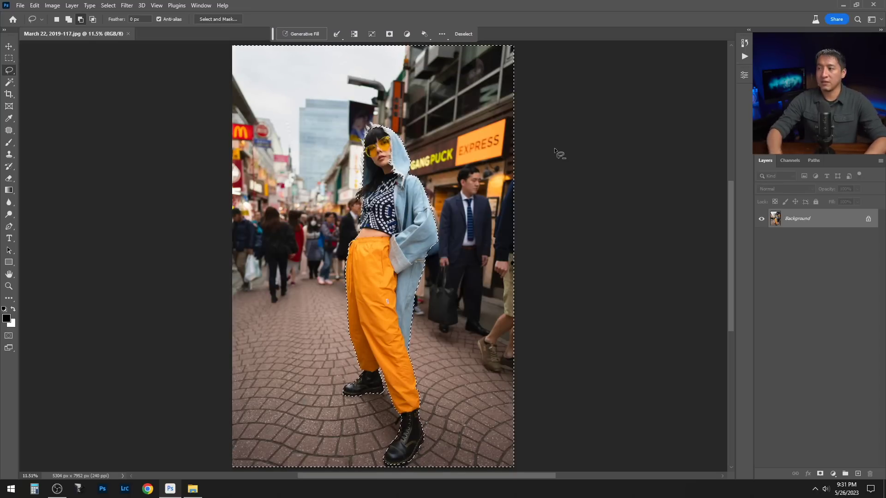
# - Invert the selection and generate a 'parking garage' background around the woman
pyautogui.hotkey('ctrl', 'shift', 'i')
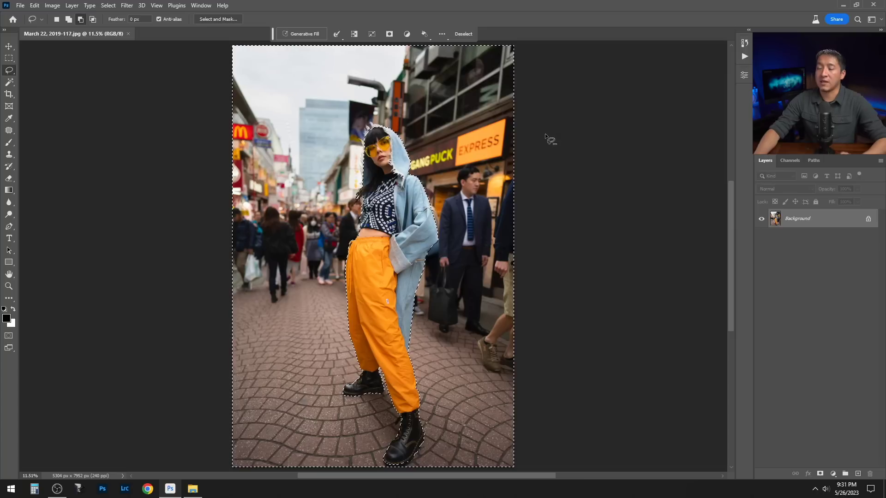
pyautogui.click(303, 35)
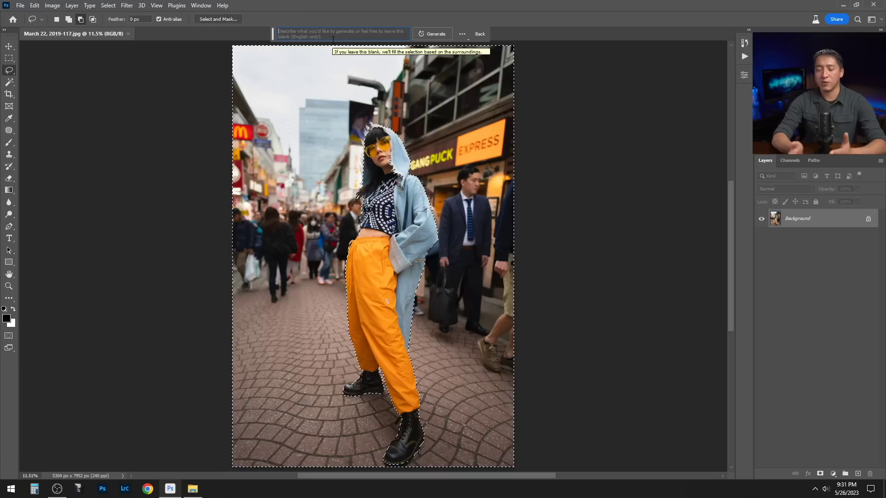
pyautogui.write('pa')
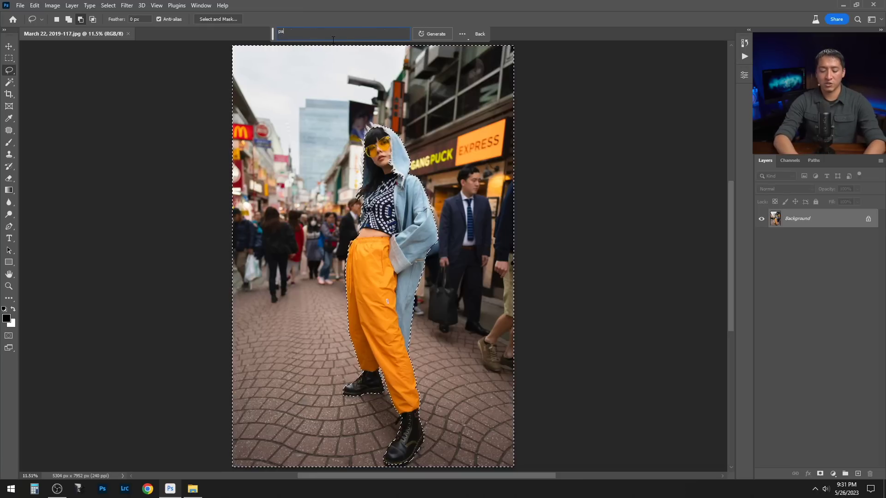
pyautogui.write('rking garage')
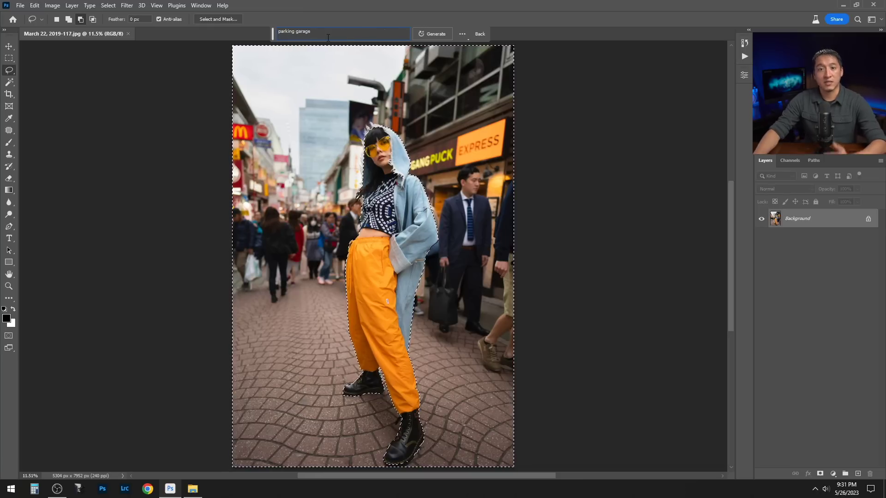
pyautogui.click(434, 35)
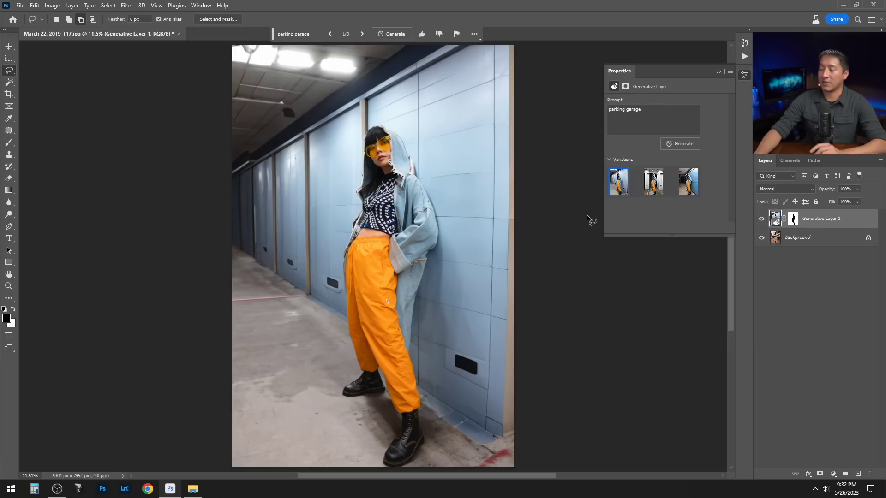
pyautogui.click(653, 189)
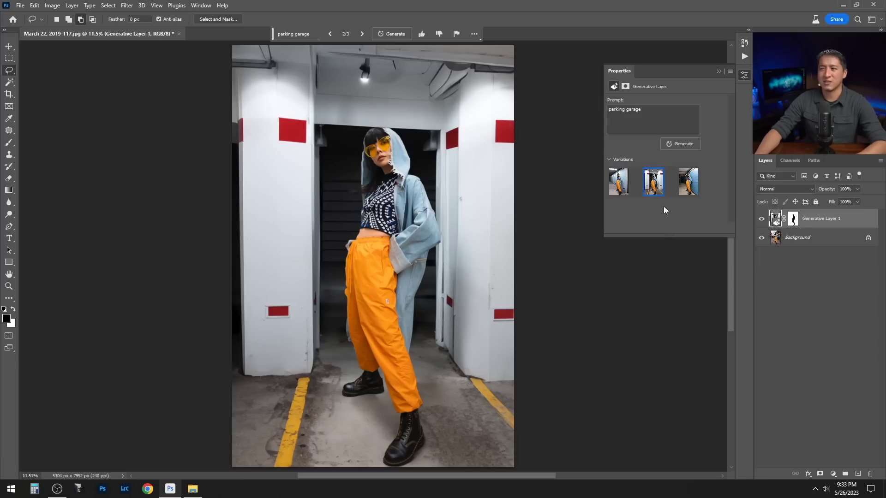
pyautogui.moveTo(683, 194)
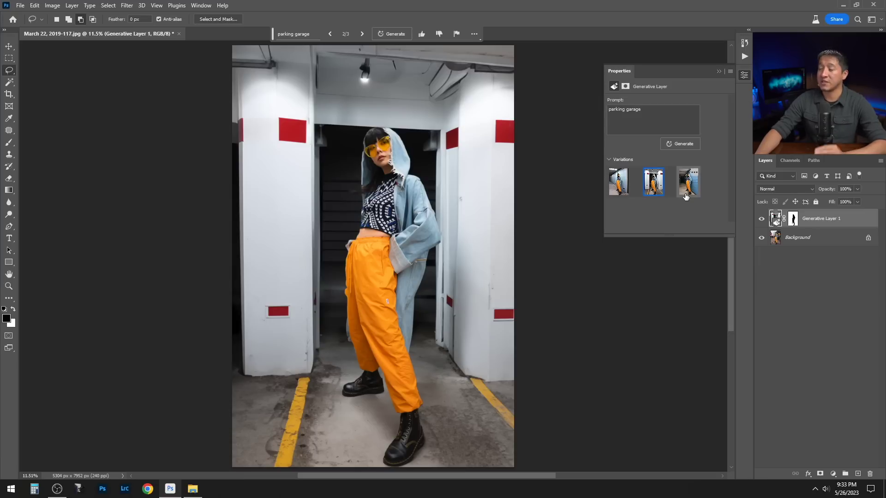
pyautogui.click(683, 194)
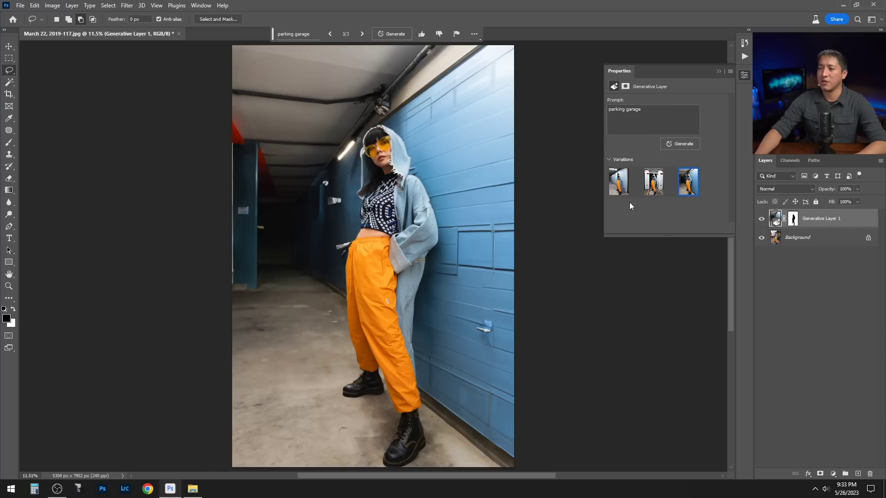
pyautogui.moveTo(625, 191)
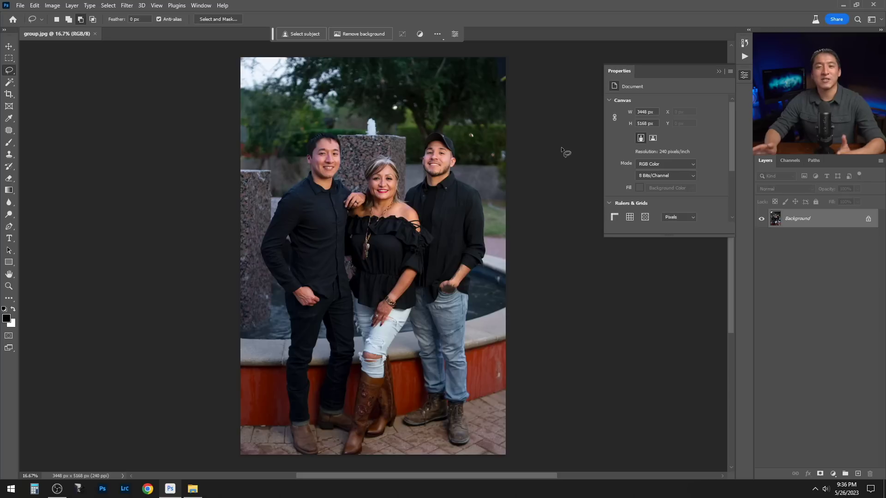
# - Draw a loose Lasso selection around the man on the right of the group photo
pyautogui.moveTo(467, 158)
pyautogui.mouseDown()
pyautogui.moveTo(417, 152)
pyautogui.moveTo(406, 202)
pyautogui.moveTo(435, 238)
pyautogui.moveTo(415, 303)
pyautogui.moveTo(403, 432)
pyautogui.moveTo(439, 449)
pyautogui.moveTo(469, 446)
pyautogui.moveTo(480, 362)
pyautogui.moveTo(492, 233)
pyautogui.moveTo(468, 159)
pyautogui.mouseUp()
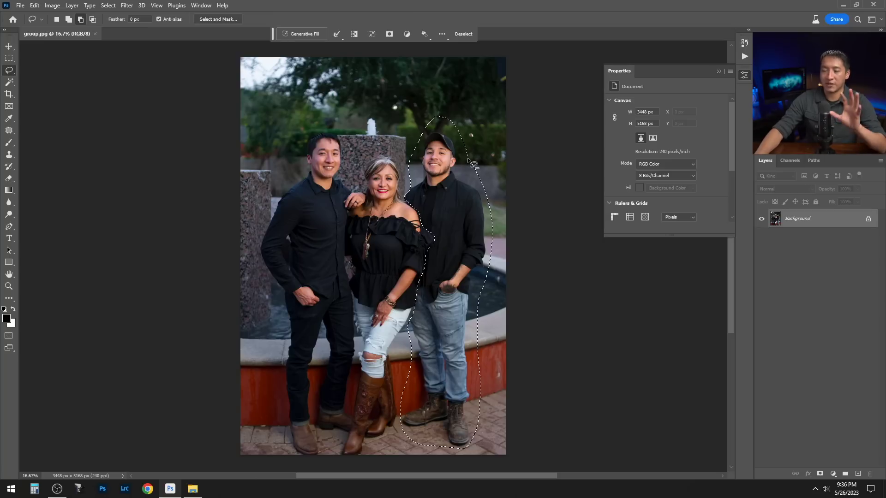
pyautogui.click(307, 35)
# - Generate a prompt-less fill erasing the man, then inspect it and toggle Generative Layer 1 to compare
pyautogui.click(424, 34)
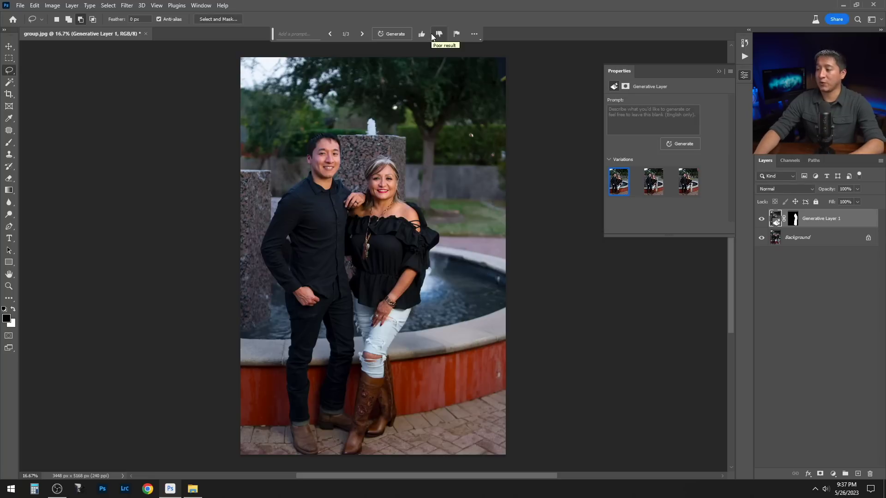
pyautogui.hotkey('ctrl', '+')
pyautogui.hotkey('ctrl', '+')
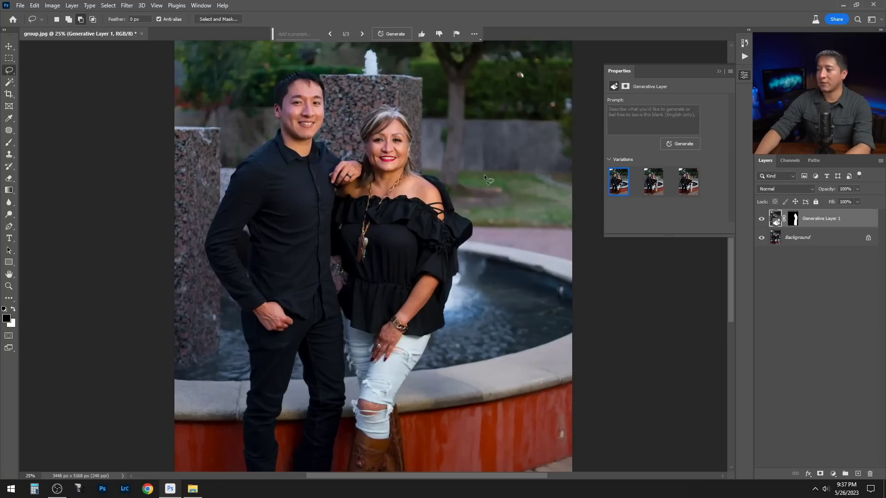
pyautogui.moveTo(485, 178); pyautogui.dragTo(327, 214)
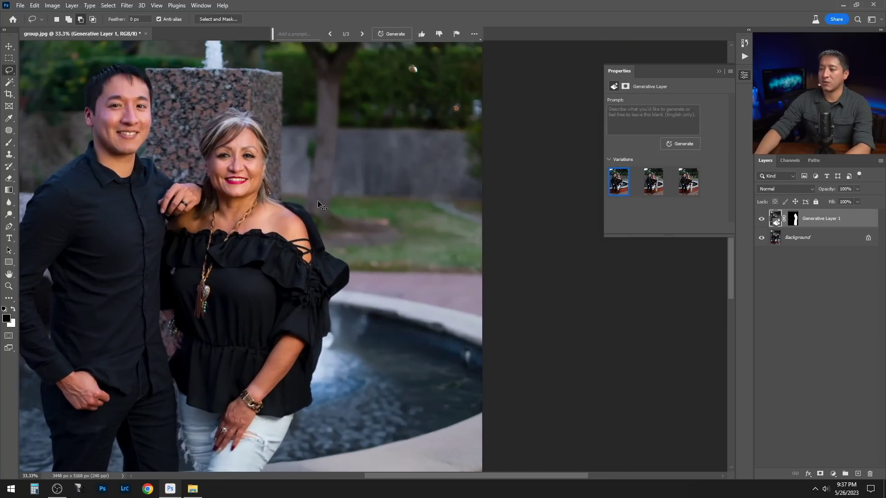
pyautogui.hotkey('ctrl', '+')
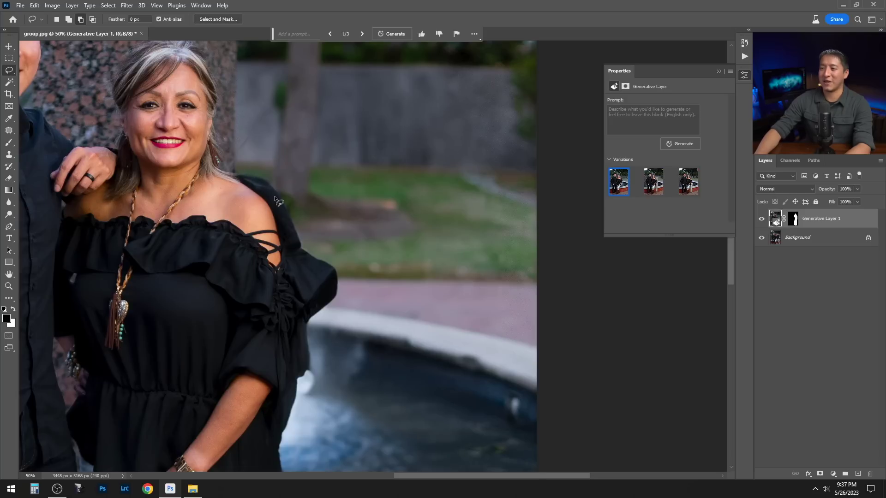
pyautogui.hotkey('ctrl', '0')
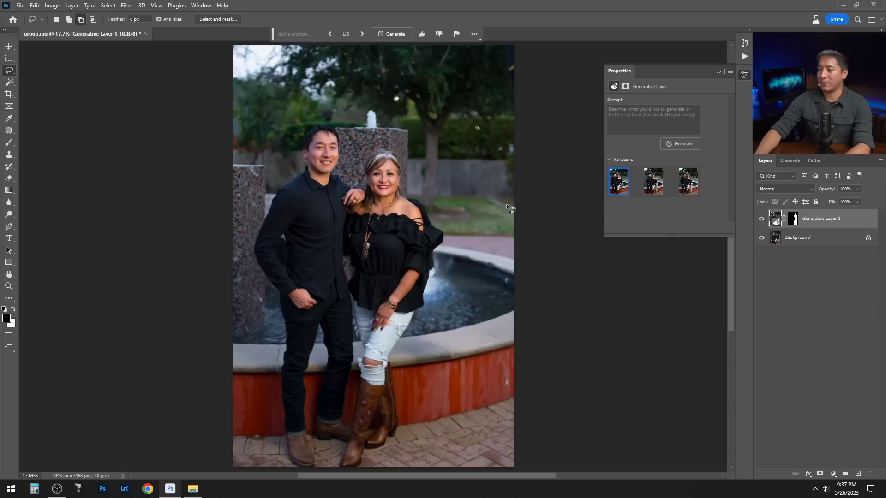
pyautogui.click(760, 219)
pyautogui.click(761, 219)
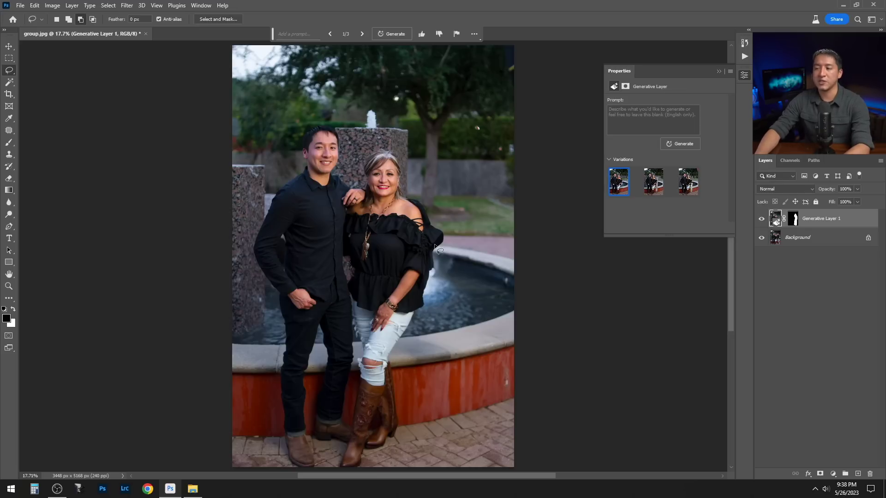
pyautogui.hotkey('ctrl', '-')
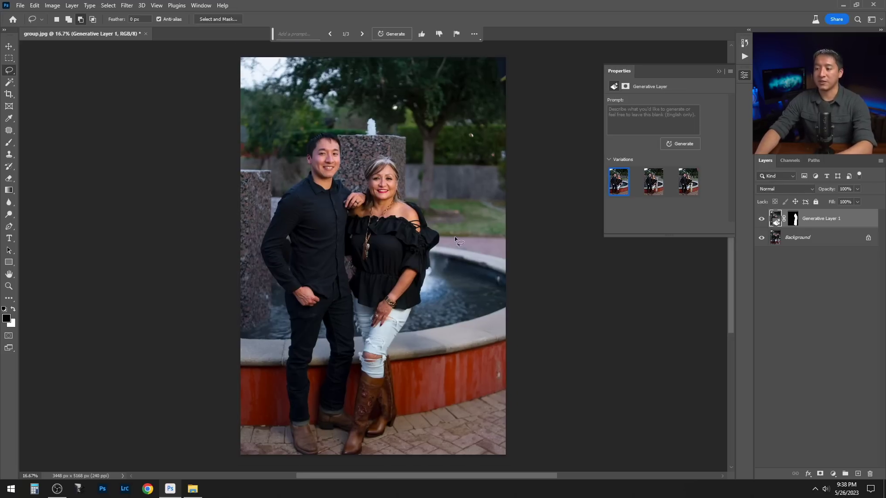
# - Extend the canvas left and downward with the Crop tool to 4280 × 5648 px
pyautogui.hotkey('ctrl', '-')
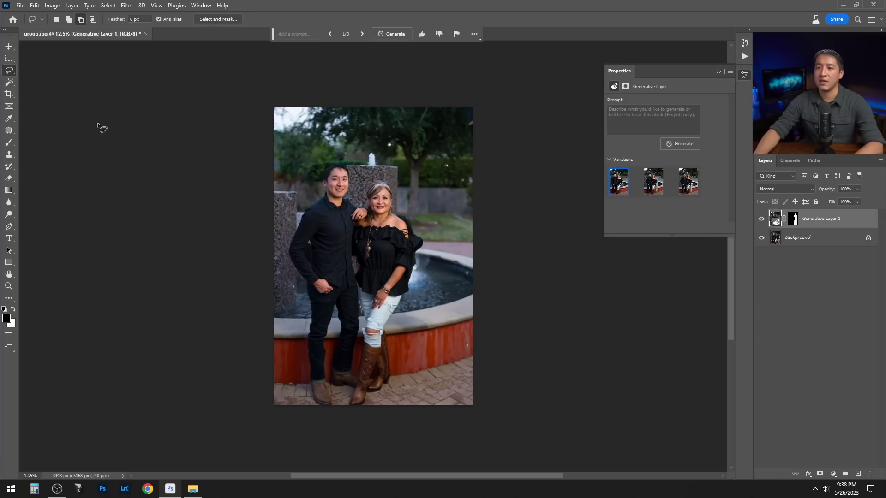
pyautogui.click(10, 94)
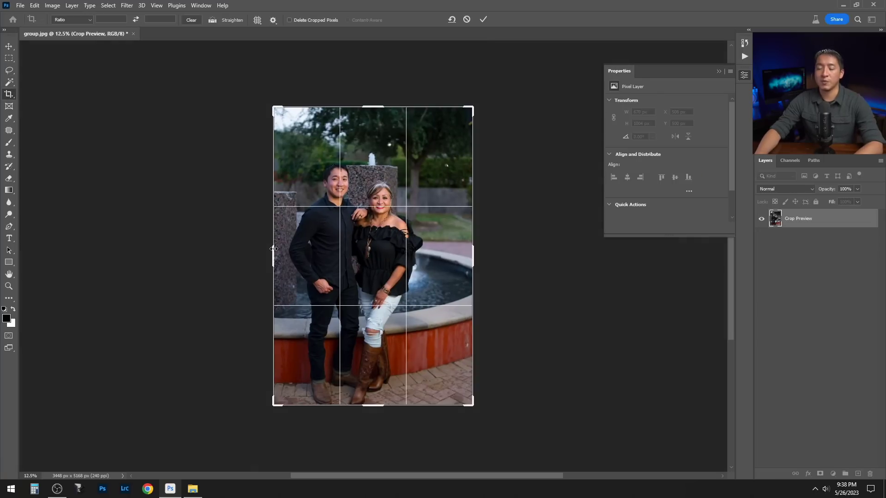
pyautogui.moveTo(274, 249); pyautogui.dragTo(248, 248)
pyautogui.moveTo(375, 404); pyautogui.dragTo(366, 419)
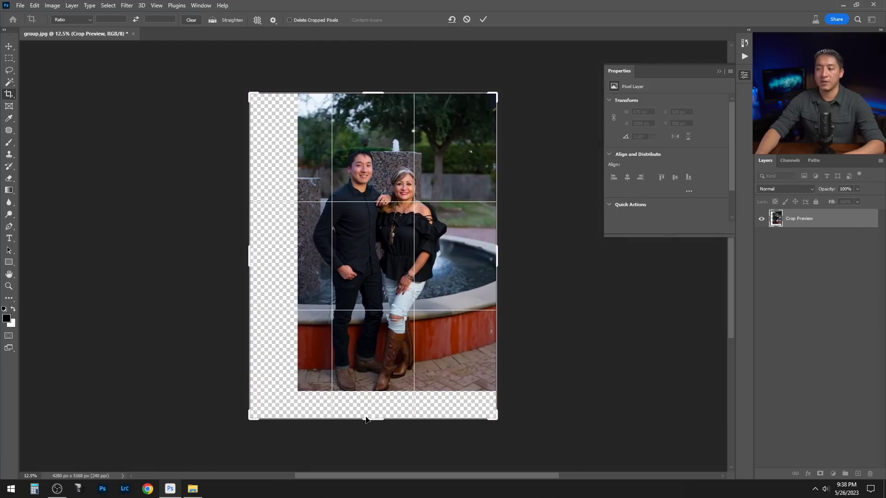
pyautogui.press('Return')
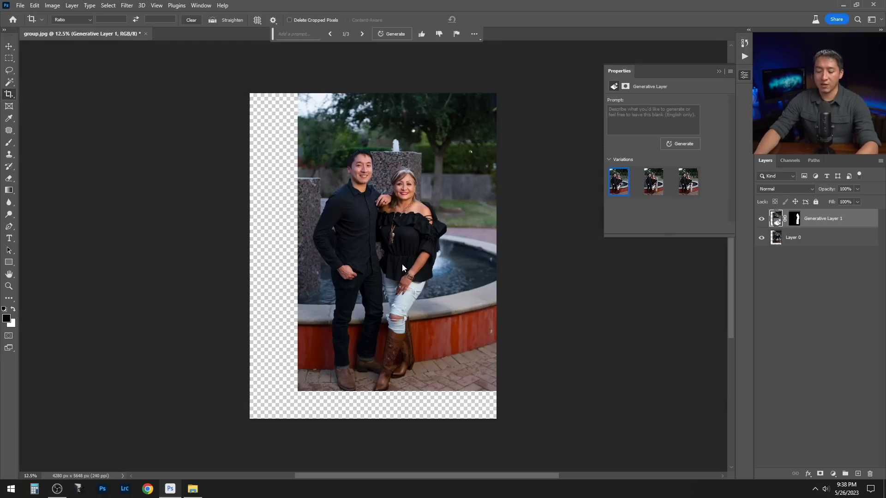
# - Marquee-select the empty left strip and add the empty bottom strip to the selection
pyautogui.press('m')
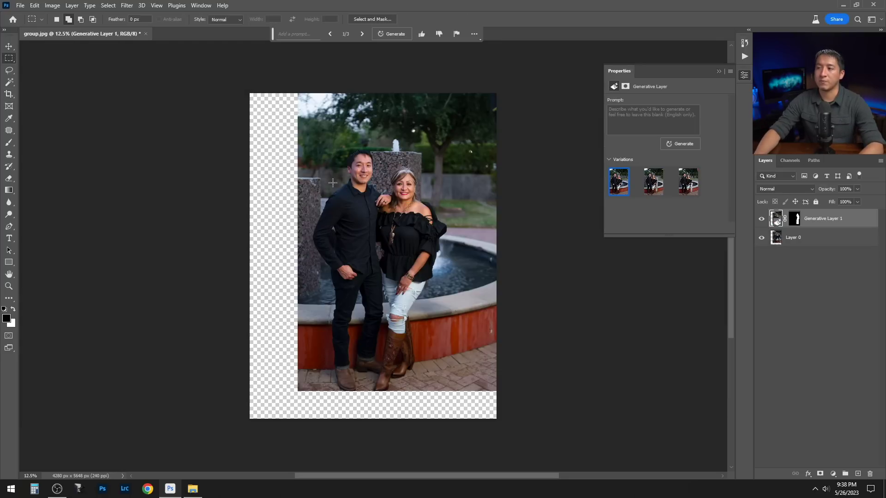
pyautogui.moveTo(241, 84)
pyautogui.mouseDown()
pyautogui.moveTo(295, 245)
pyautogui.moveTo(314, 378)
pyautogui.moveTo(307, 406)
pyautogui.moveTo(249, 94)
pyautogui.mouseUp()
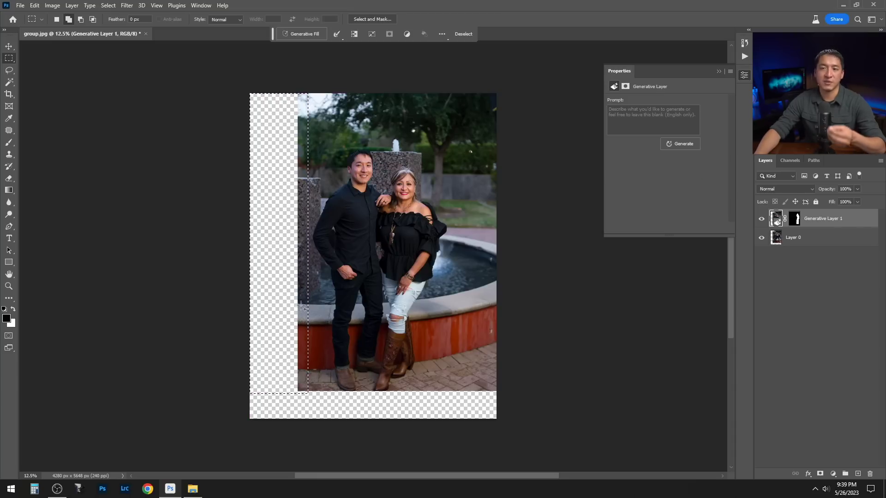
pyautogui.click(68, 19)
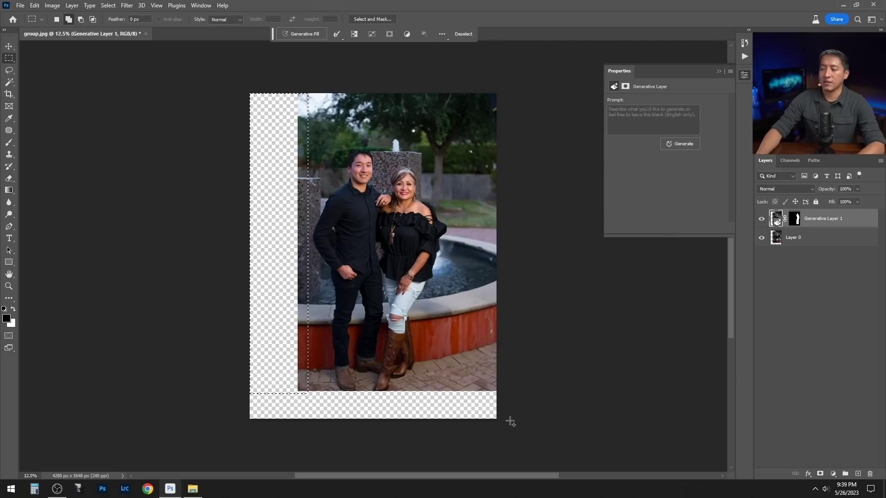
pyautogui.moveTo(489, 418); pyautogui.dragTo(241, 387)
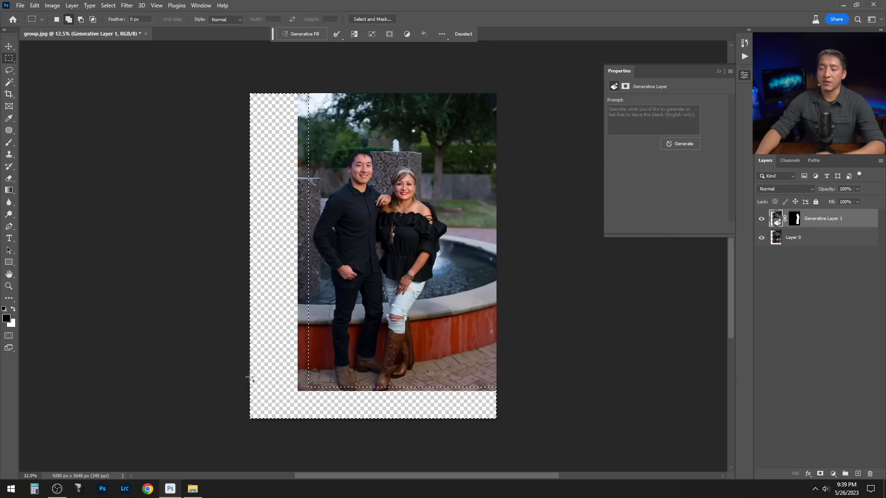
pyautogui.click(307, 37)
# - Generate a prompt-less fill for the empty strips and preview the second and third variations
pyautogui.click(433, 34)
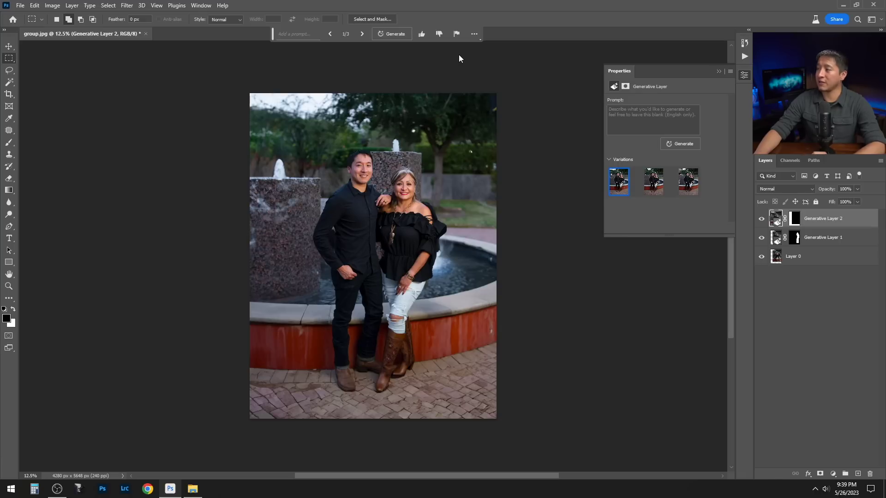
pyautogui.moveTo(652, 193)
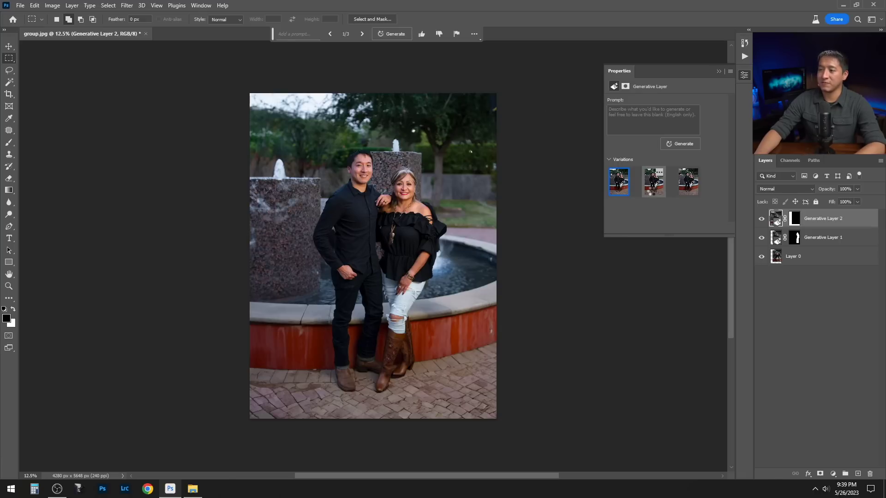
pyautogui.click(652, 195)
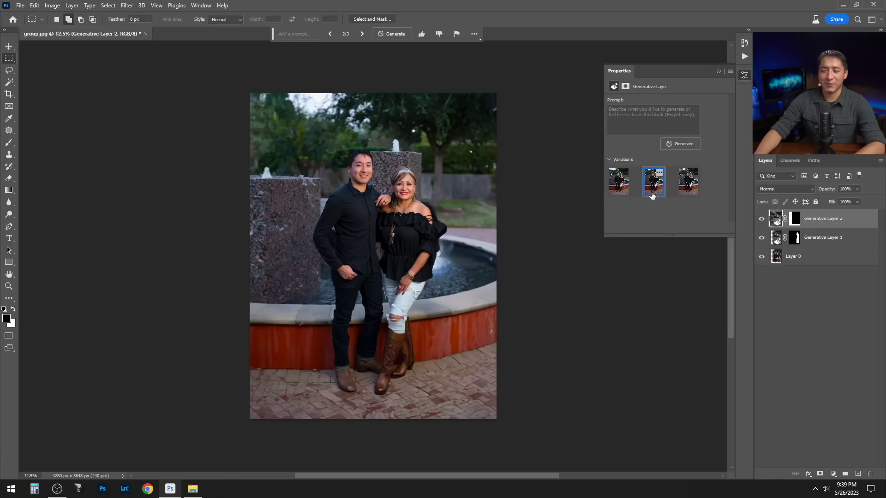
pyautogui.click(687, 193)
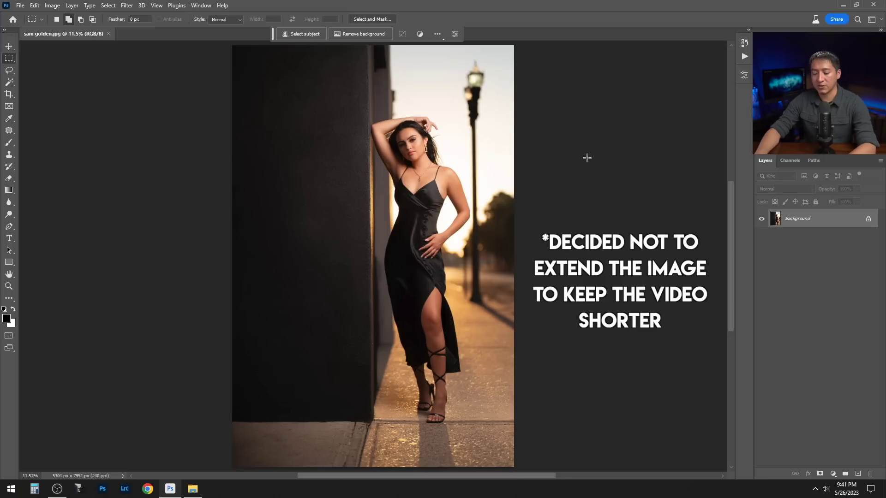
# - Zoom in on the woman's feet and lasso-select her lower leg and strappy heel
pyautogui.hotkey('ctrl', '+')
pyautogui.hotkey('ctrl', '+')
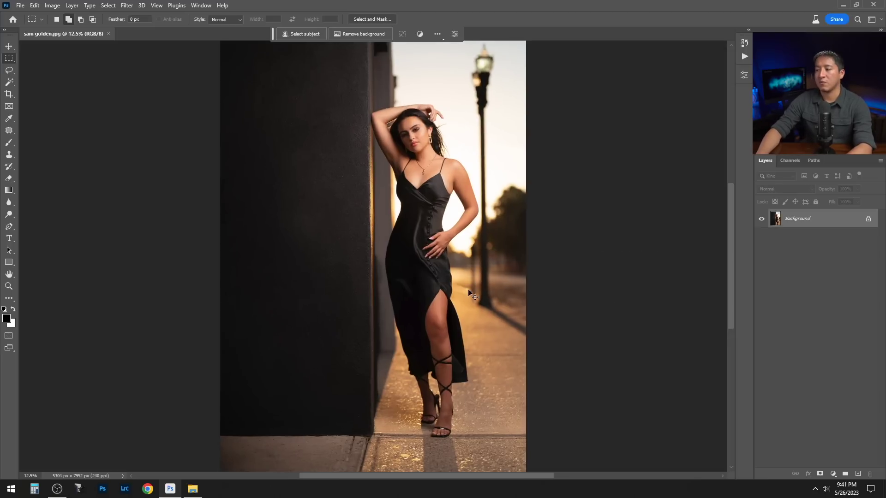
pyautogui.moveTo(466, 349); pyautogui.dragTo(354, 205)
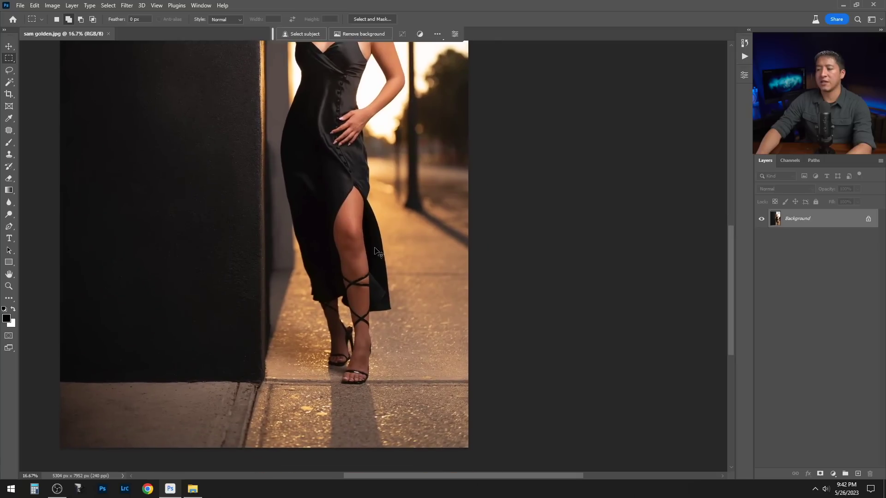
pyautogui.hotkey('ctrl', '+')
pyautogui.press('l')
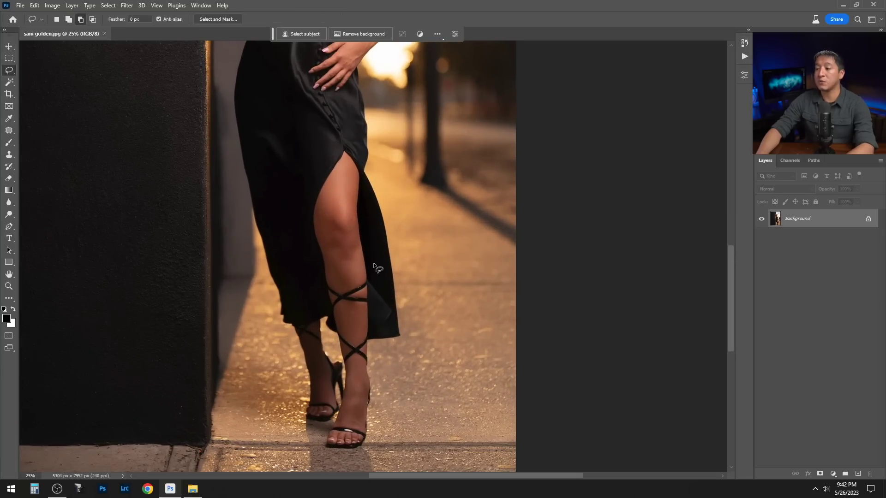
pyautogui.moveTo(373, 259)
pyautogui.mouseDown()
pyautogui.moveTo(331, 260)
pyautogui.moveTo(281, 307)
pyautogui.moveTo(289, 403)
pyautogui.moveTo(318, 447)
pyautogui.moveTo(351, 453)
pyautogui.moveTo(388, 361)
pyautogui.moveTo(374, 268)
pyautogui.mouseUp()
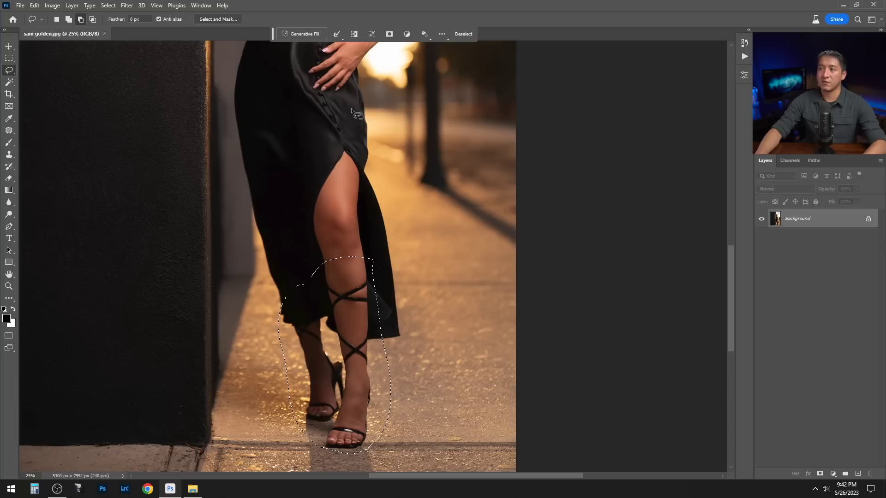
# - Generative Fill the selection with the prompt 'boots'
pyautogui.click(310, 33)
pyautogui.write('boots')
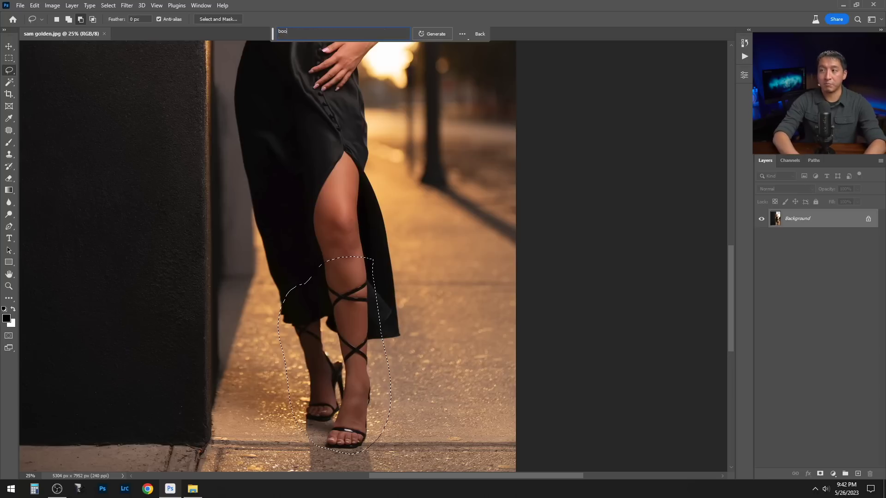
pyautogui.click(428, 34)
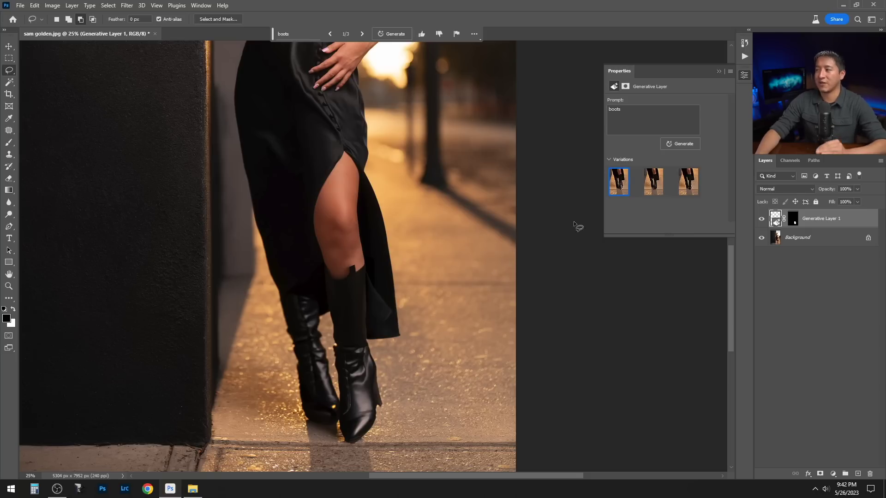
# - Preview the second boots variation, then settle on the third, tall buckled boots
pyautogui.click(653, 187)
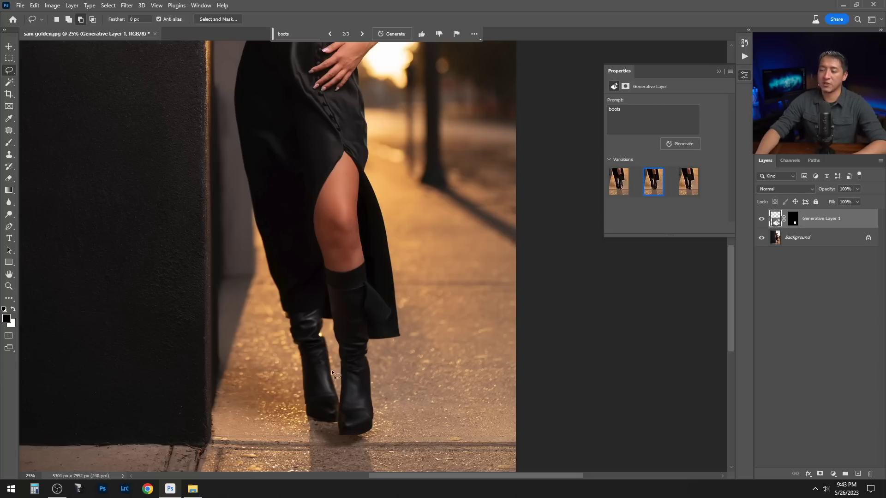
pyautogui.click(680, 193)
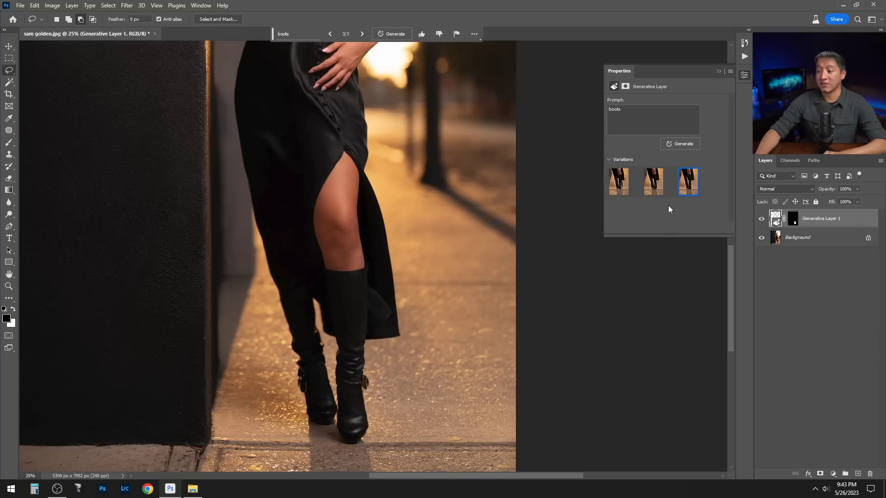
pyautogui.scroll(-3, 441, 303)
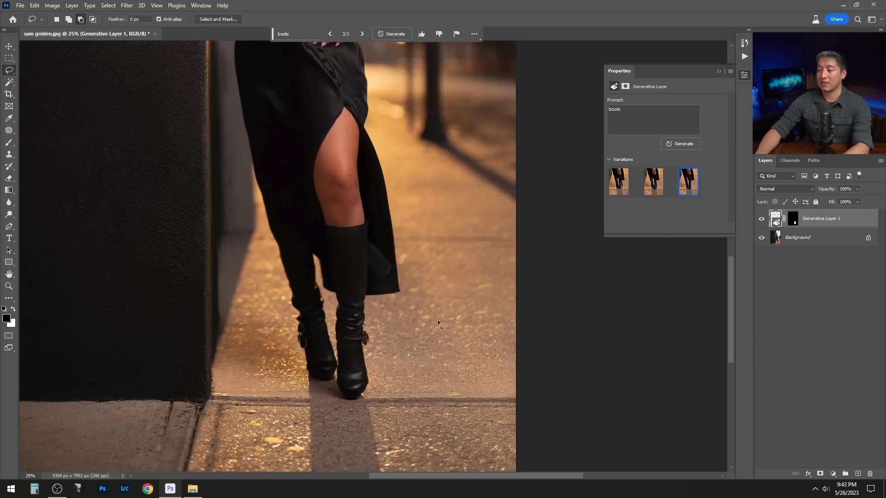
pyautogui.scroll(1, 438, 320)
pyautogui.scroll(1, 393, 320)
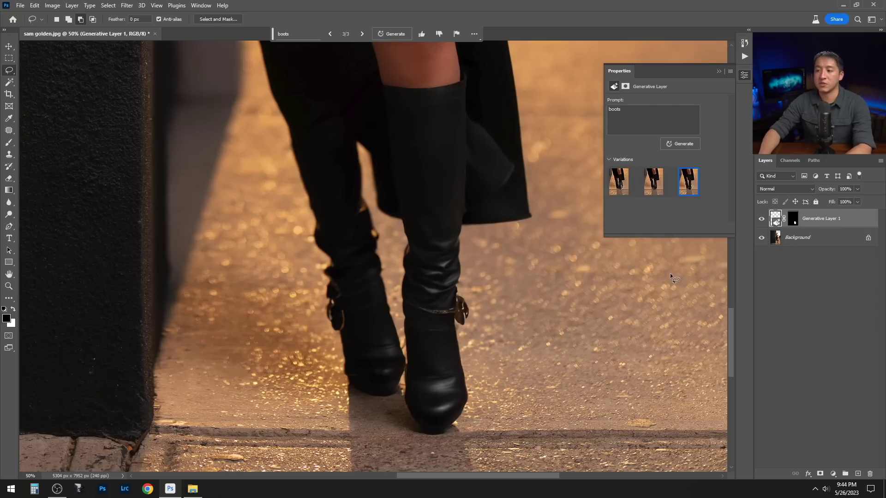
pyautogui.hotkey('ctrl', '0')
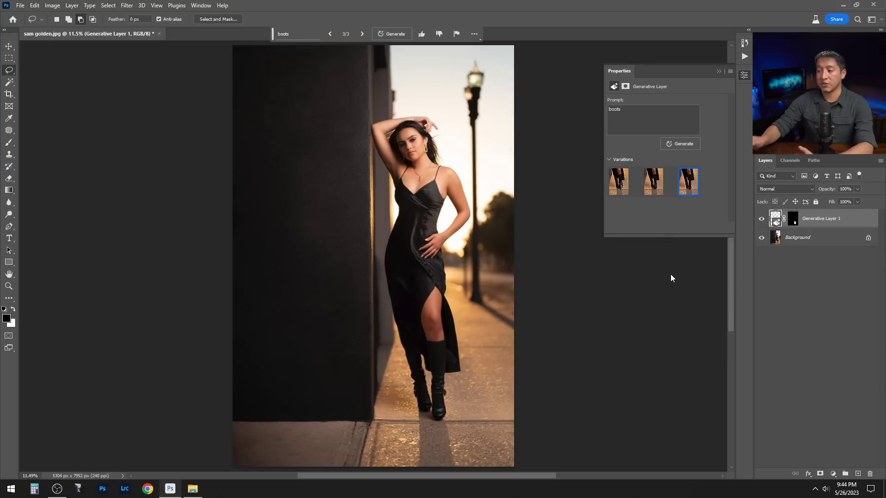